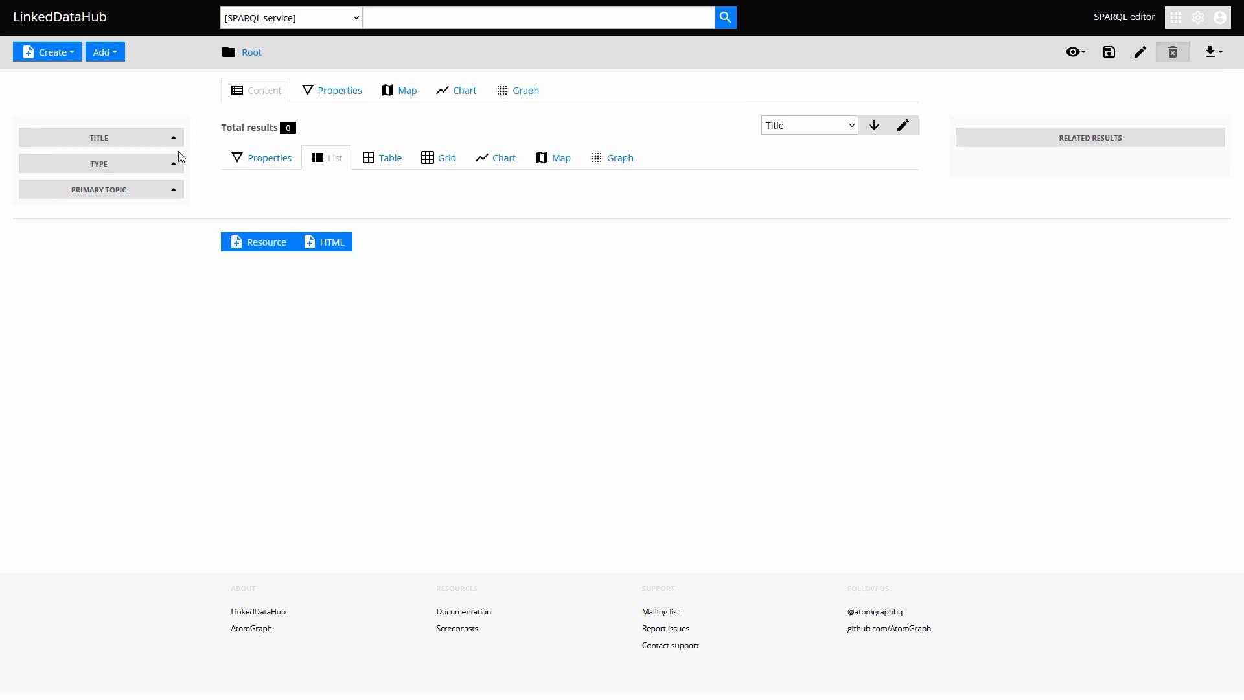
# - Start a new Service instance and paste the SPARQL URL ending in repositories/healthcare/sparql as its endpoint
pyautogui.click(62, 57)
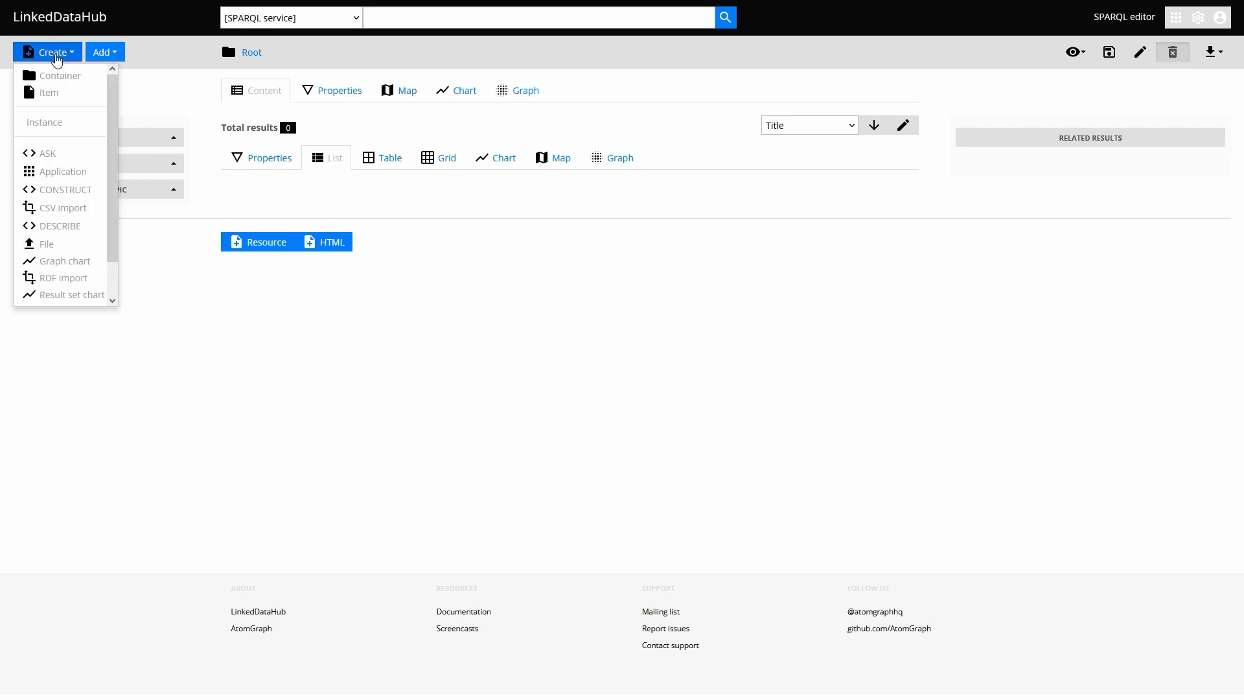
pyautogui.scroll(-1, 84, 243)
pyautogui.click(83, 297)
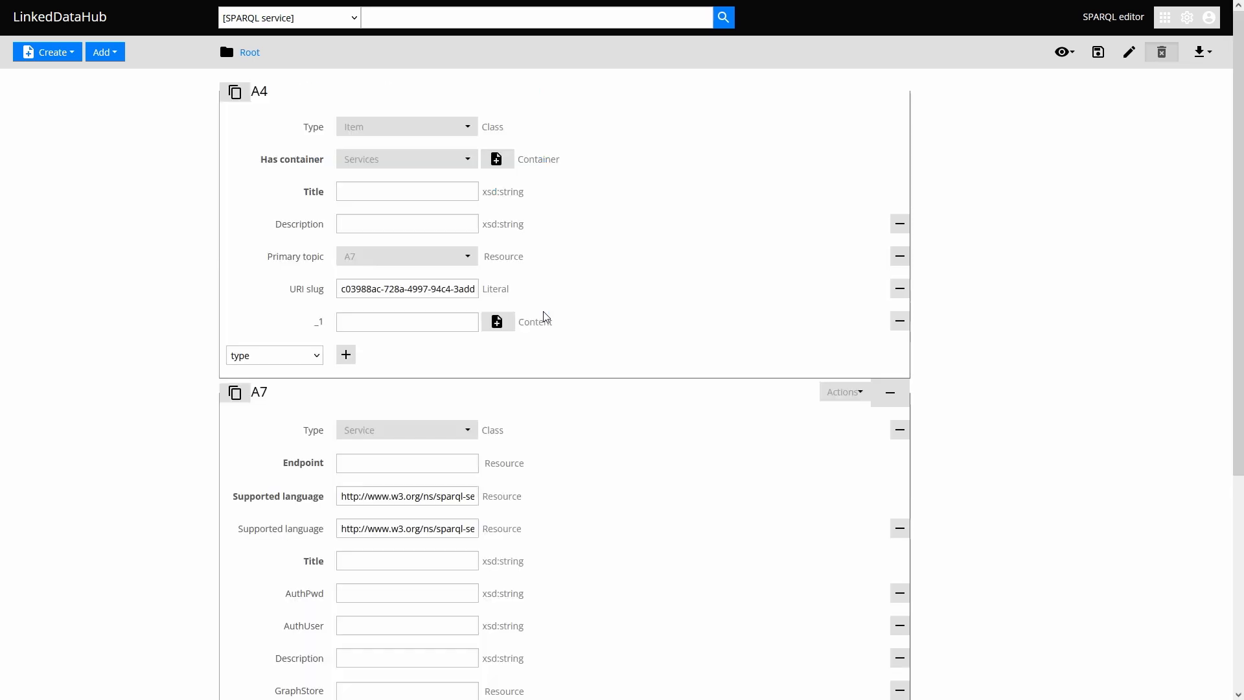
pyautogui.click(460, 461)
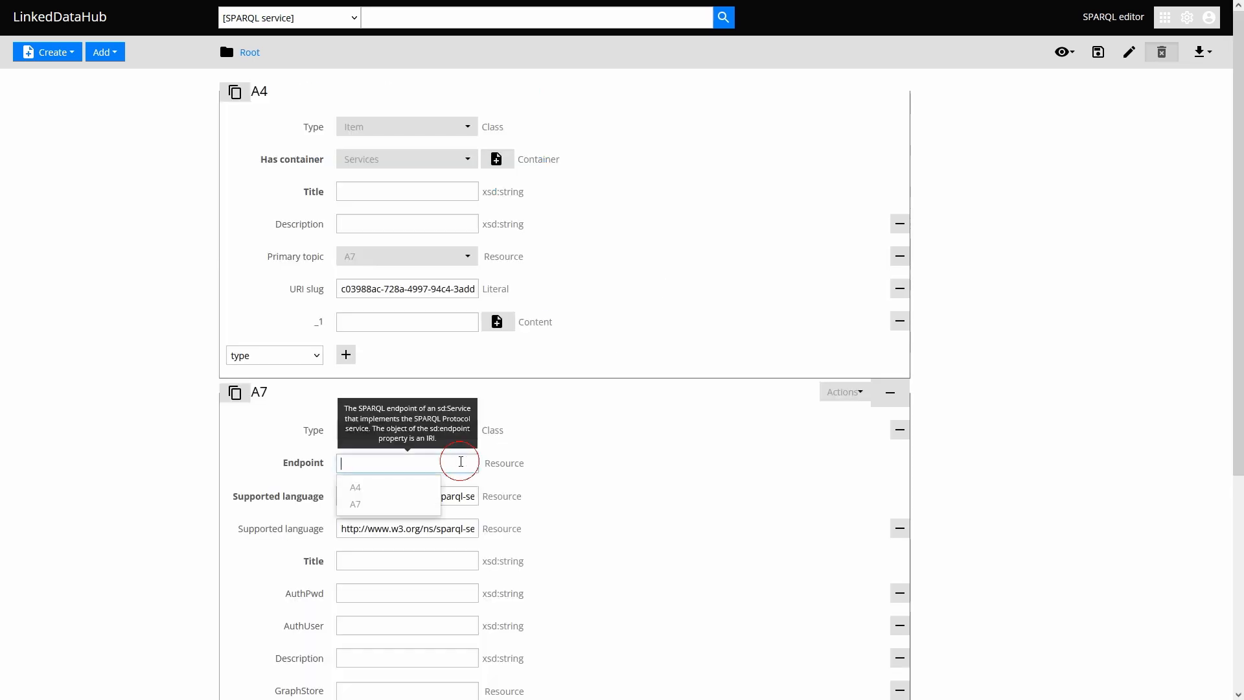
pyautogui.hotkey('ctrl', 'v')
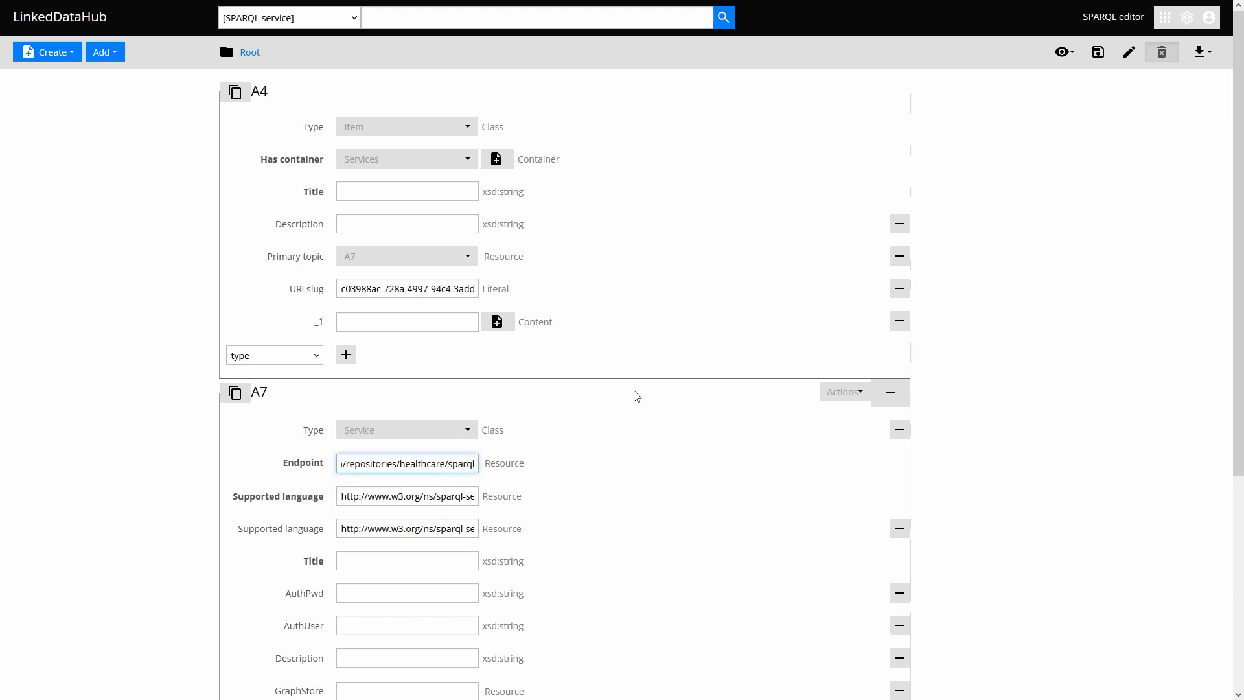
# - Save the service and its item with the title Healthcare, and explore the service's data
pyautogui.scroll(-2, 635, 395)
pyautogui.click(447, 429)
pyautogui.write('Healthcare')
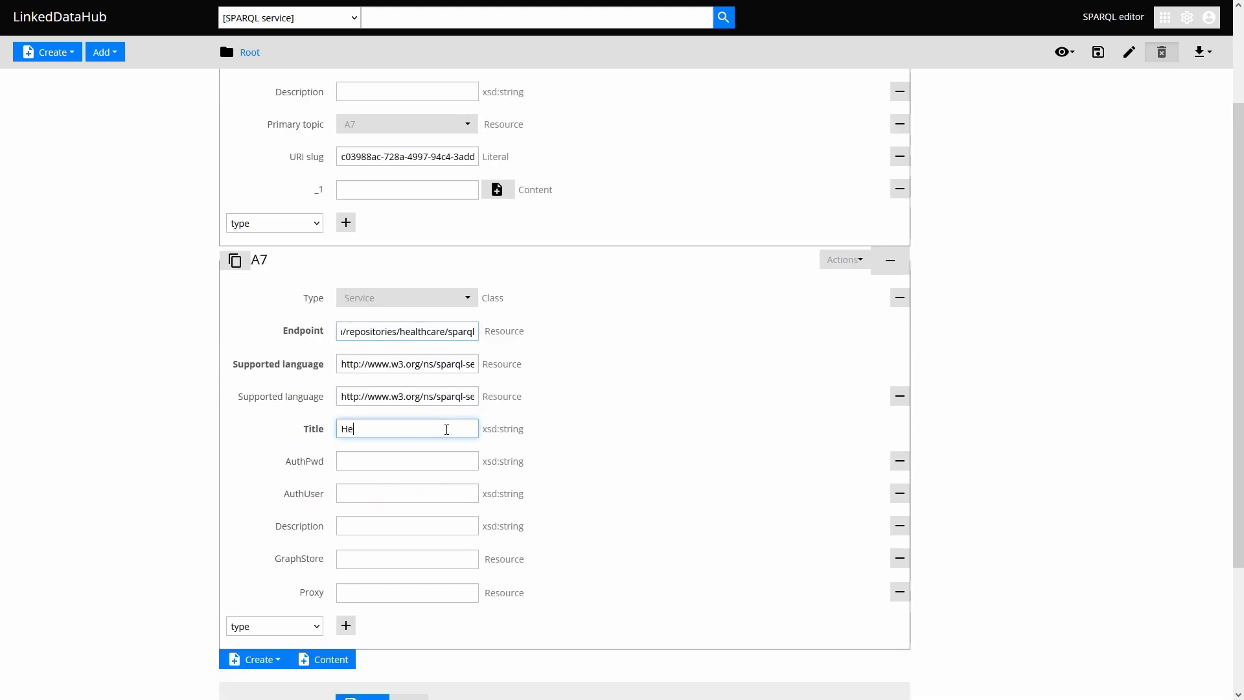
pyautogui.hotkey('ctrl', 'a')
pyautogui.hotkey('ctrl', 'c')
pyautogui.scroll(2, 533, 255)
pyautogui.click(410, 191)
pyautogui.hotkey('ctrl', 'v')
pyautogui.scroll(-5, 609, 214)
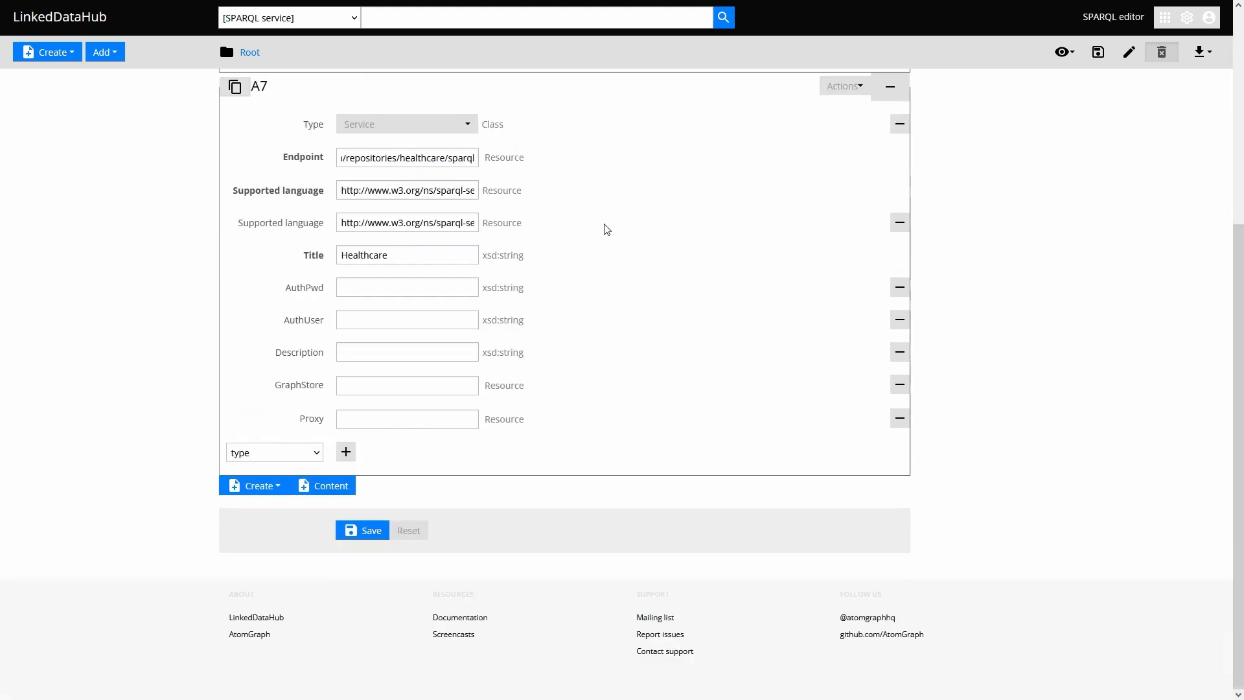
pyautogui.click(378, 530)
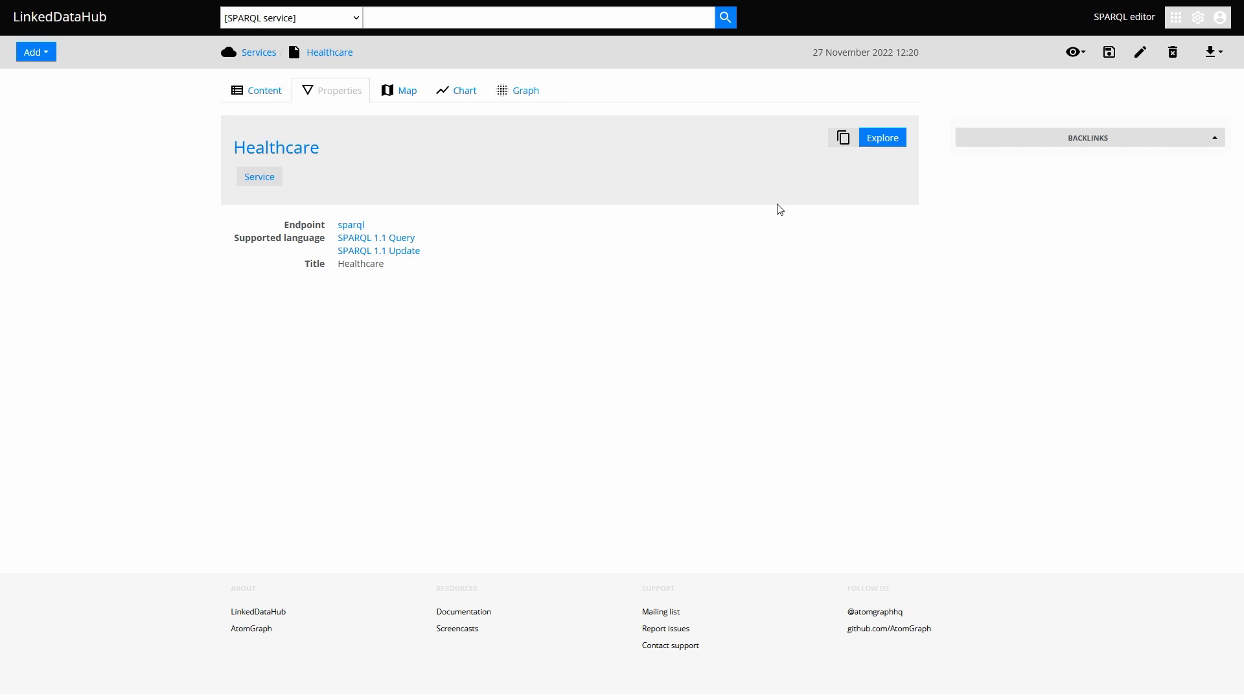
pyautogui.click(890, 143)
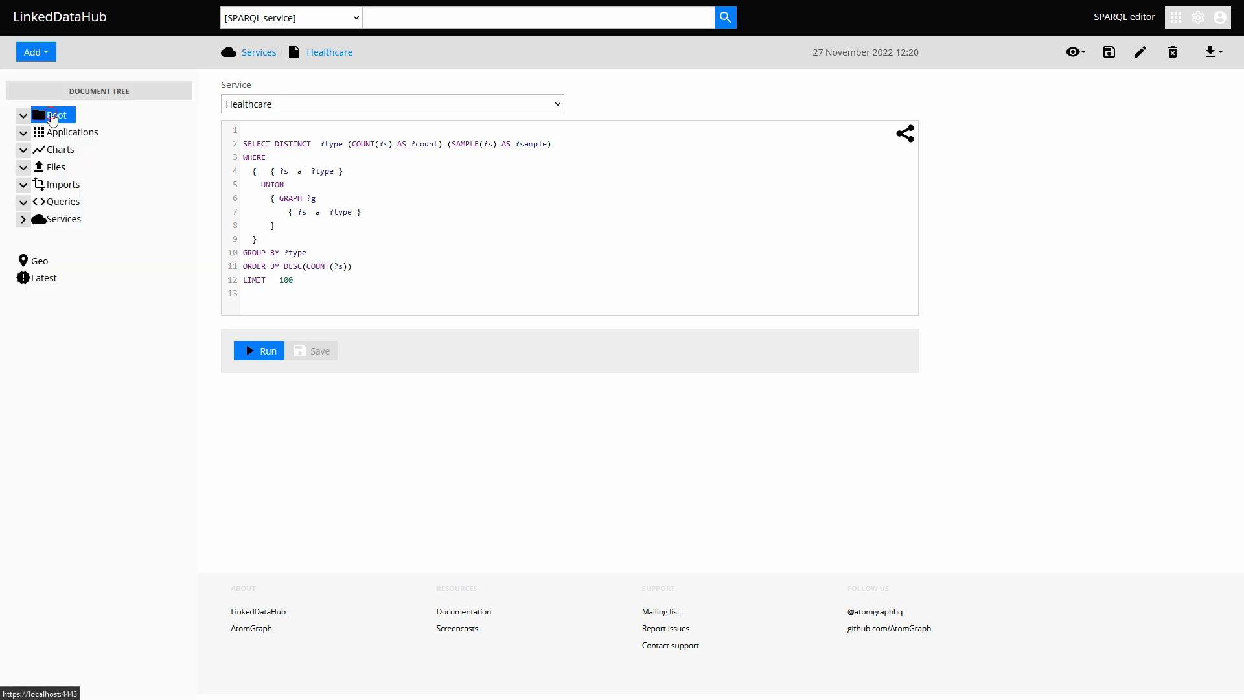
# - Create and save a container titled Healthcare under Root
pyautogui.click(51, 114)
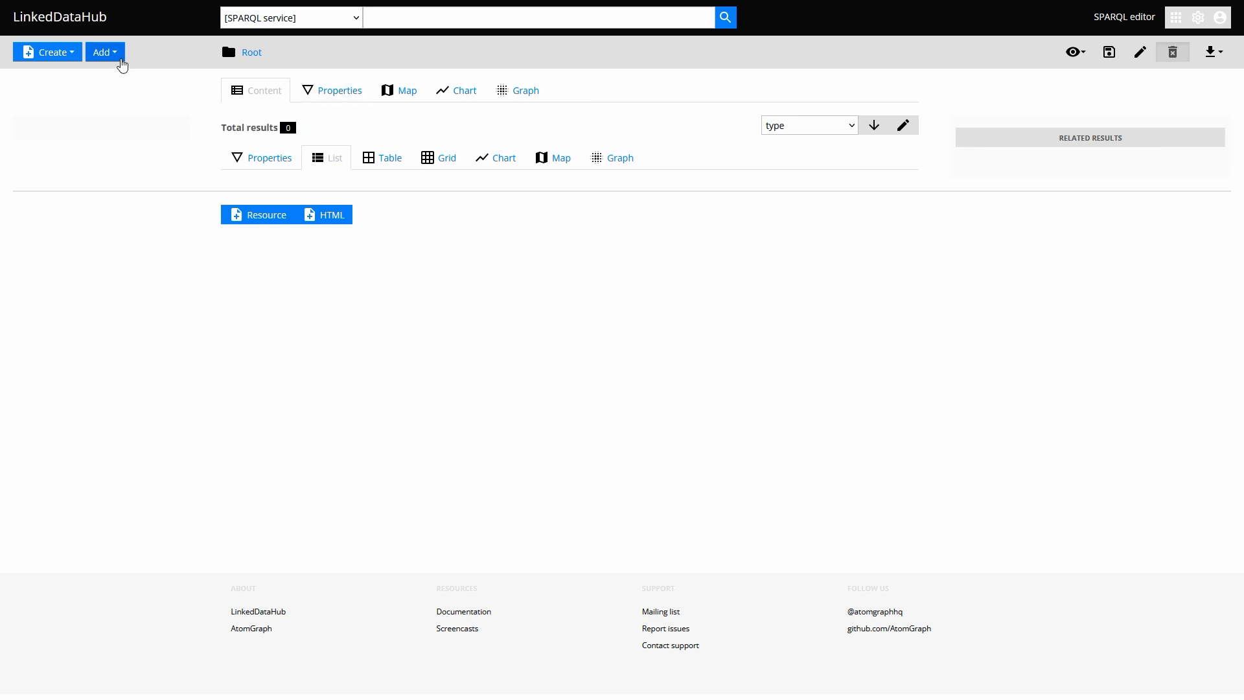
pyautogui.click(61, 54)
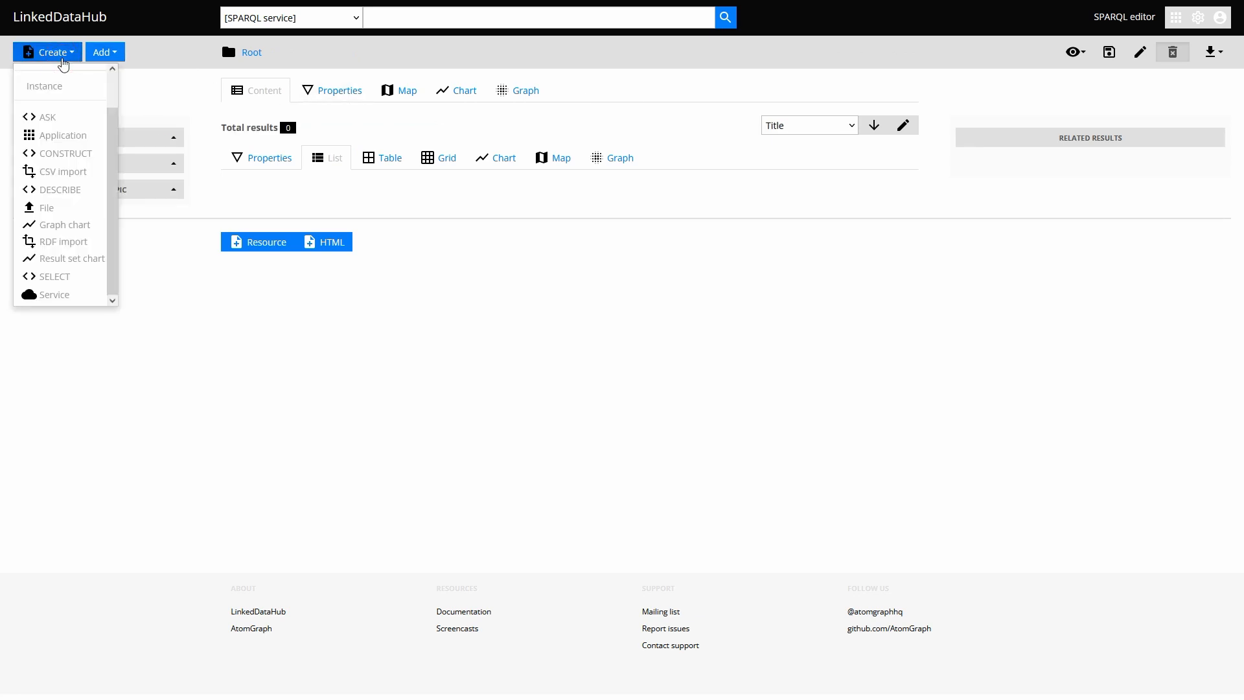
pyautogui.scroll(2, 69, 74)
pyautogui.click(71, 73)
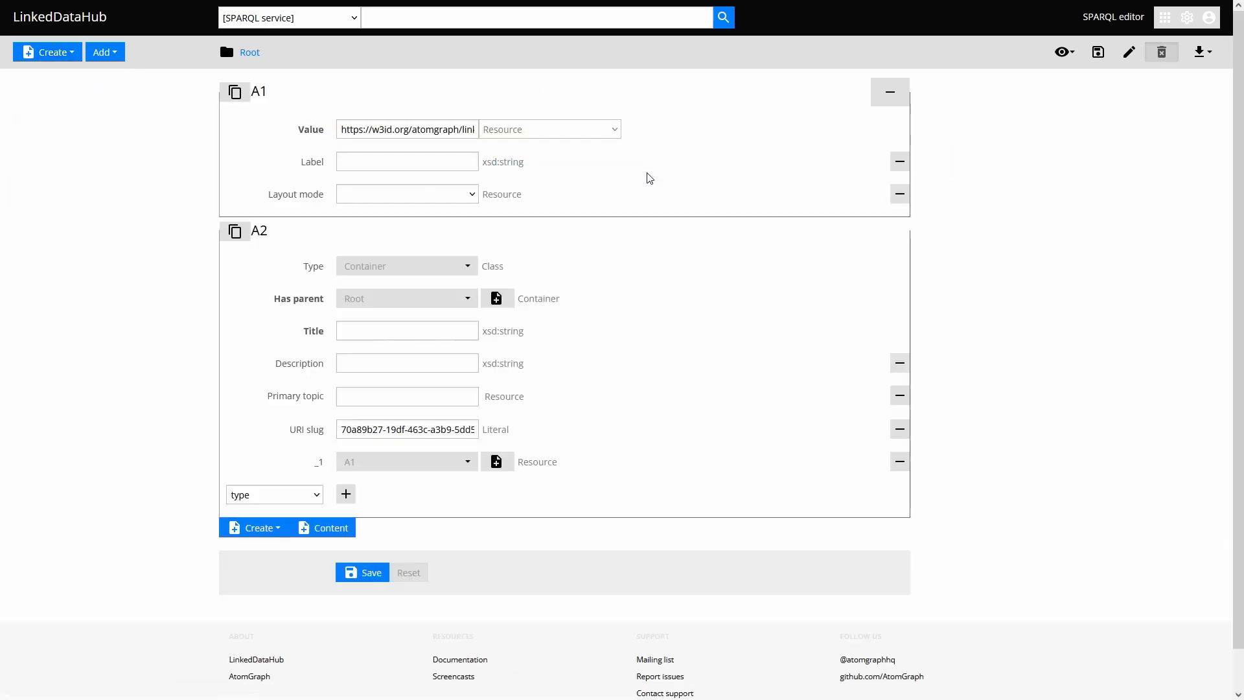
pyautogui.click(462, 330)
pyautogui.write('Healthcare')
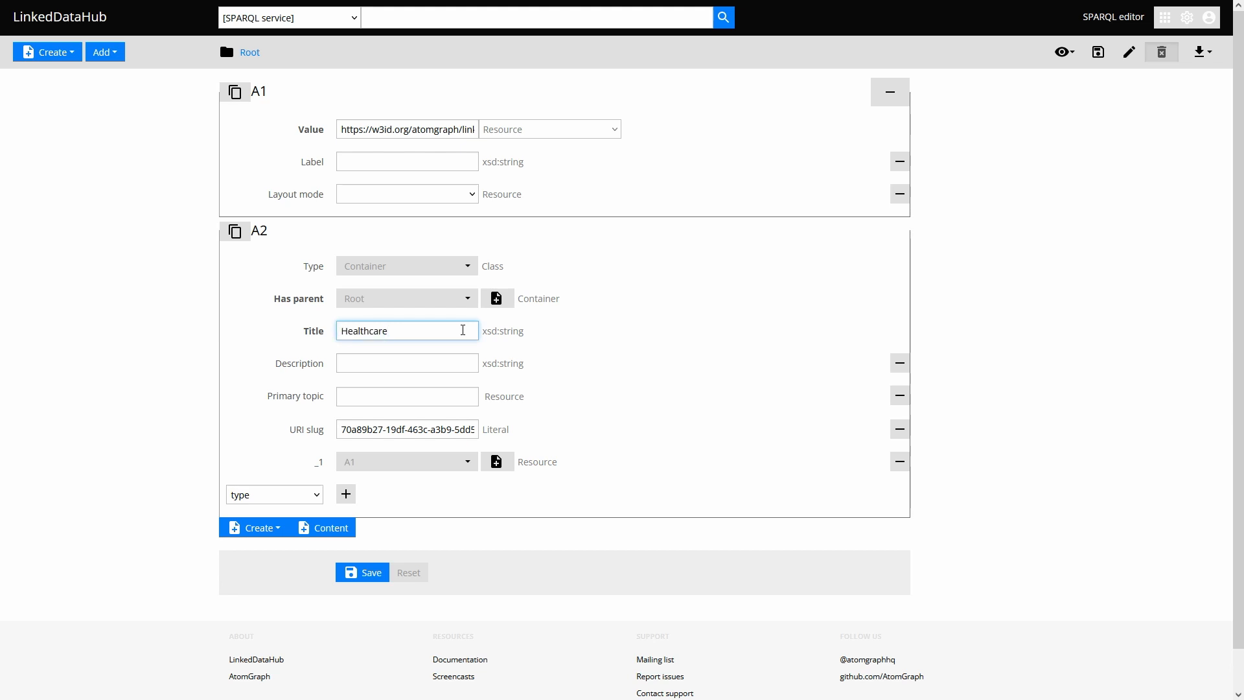
pyautogui.click(365, 574)
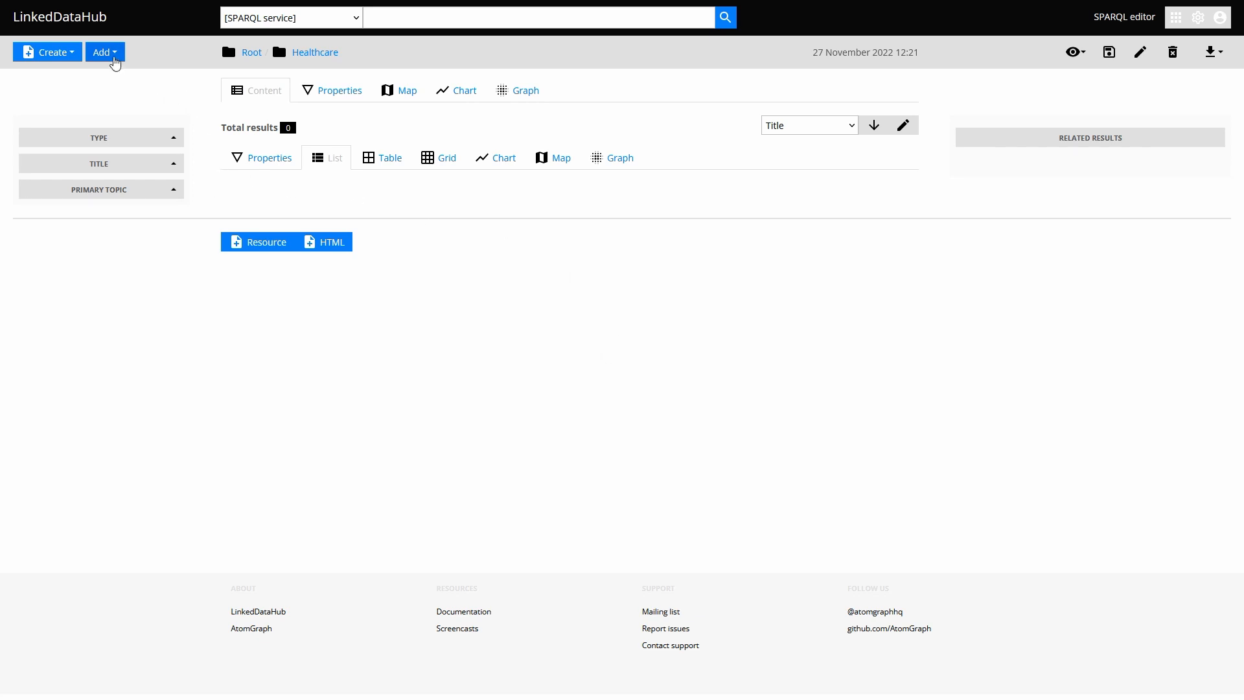
# - Start generating containers from a SPARQL service, with the Healthcare container as parent
pyautogui.click(114, 56)
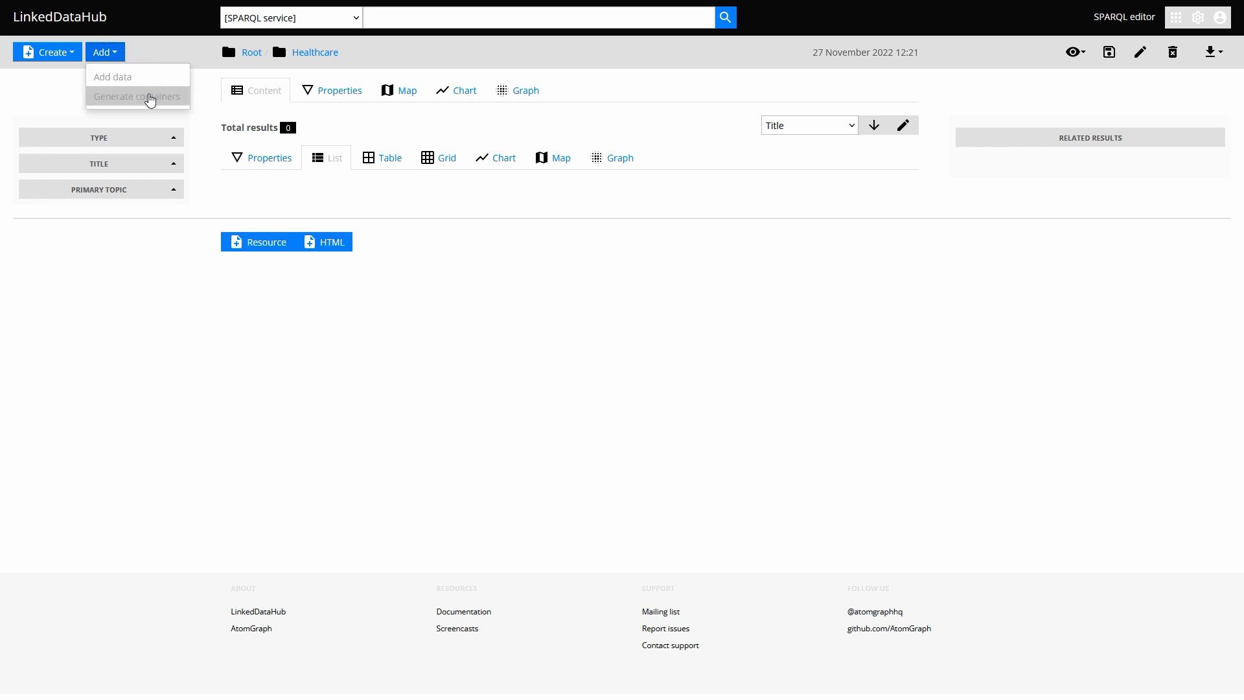
pyautogui.click(150, 98)
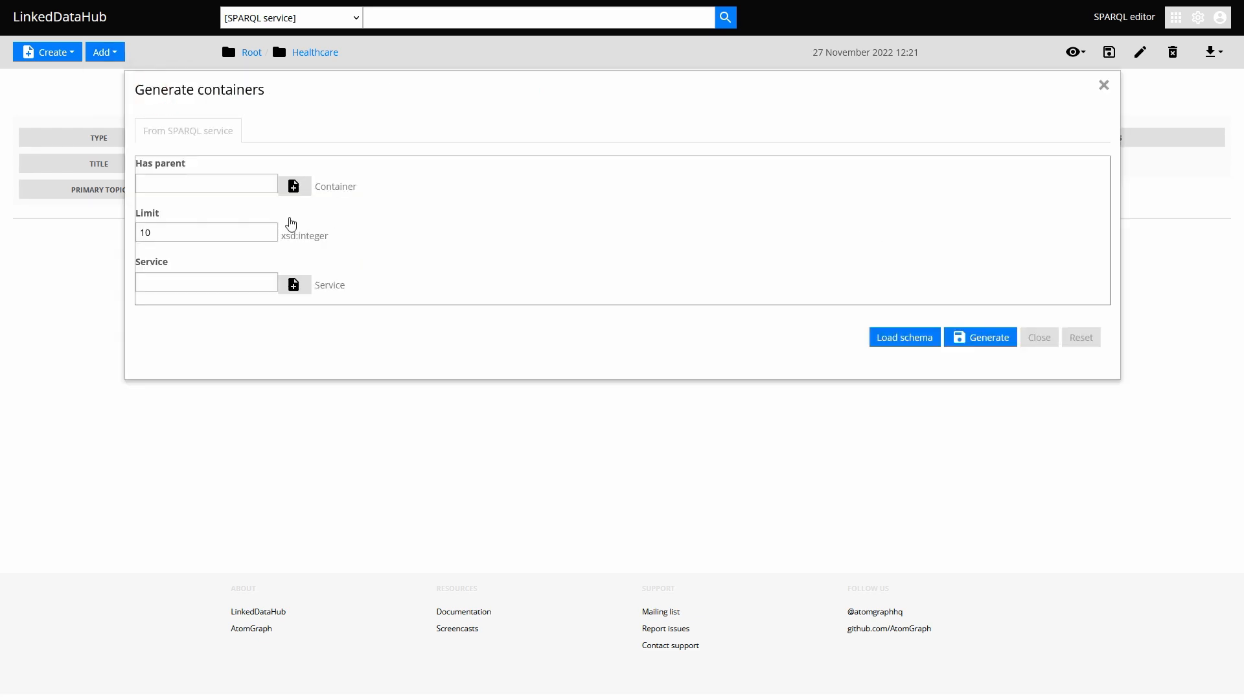
pyautogui.click(258, 183)
pyautogui.write('health')
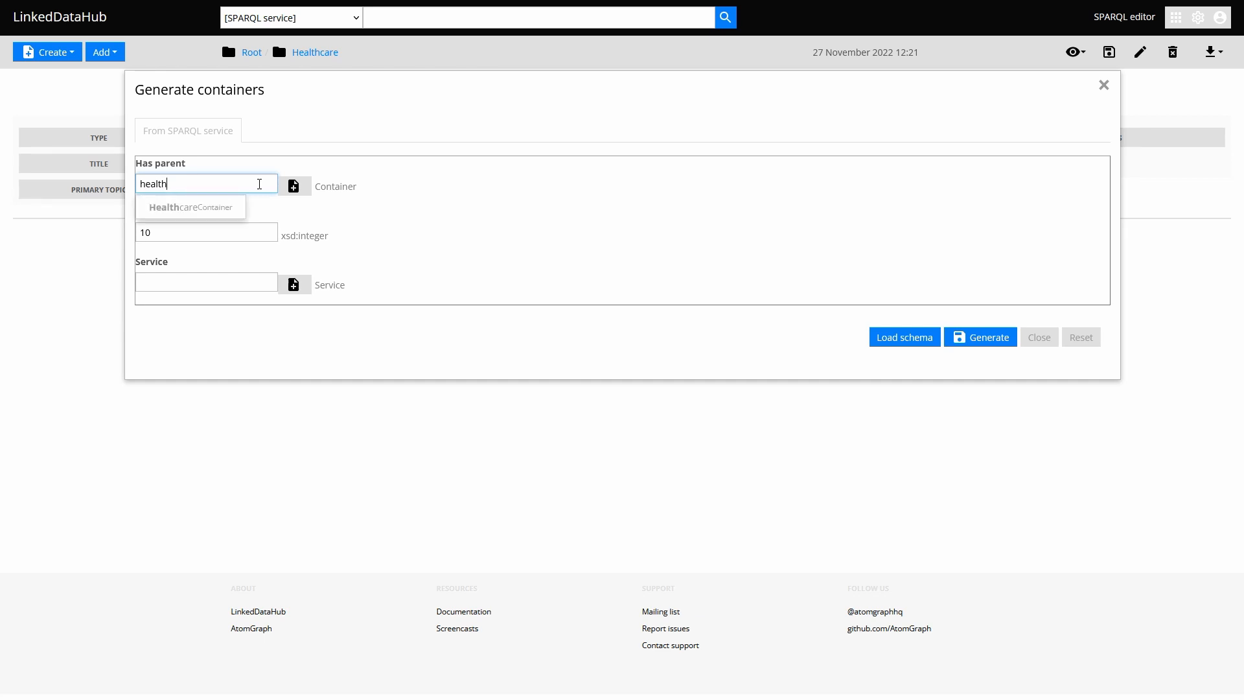
pyautogui.click(228, 207)
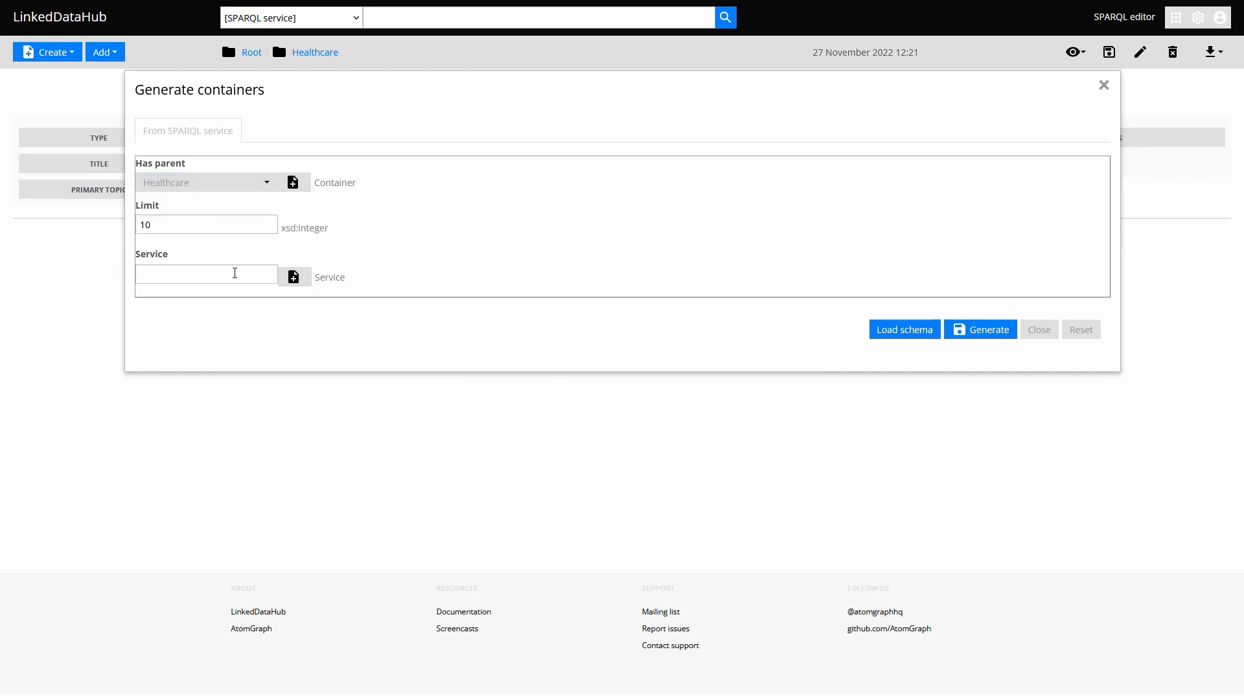
pyautogui.click(233, 272)
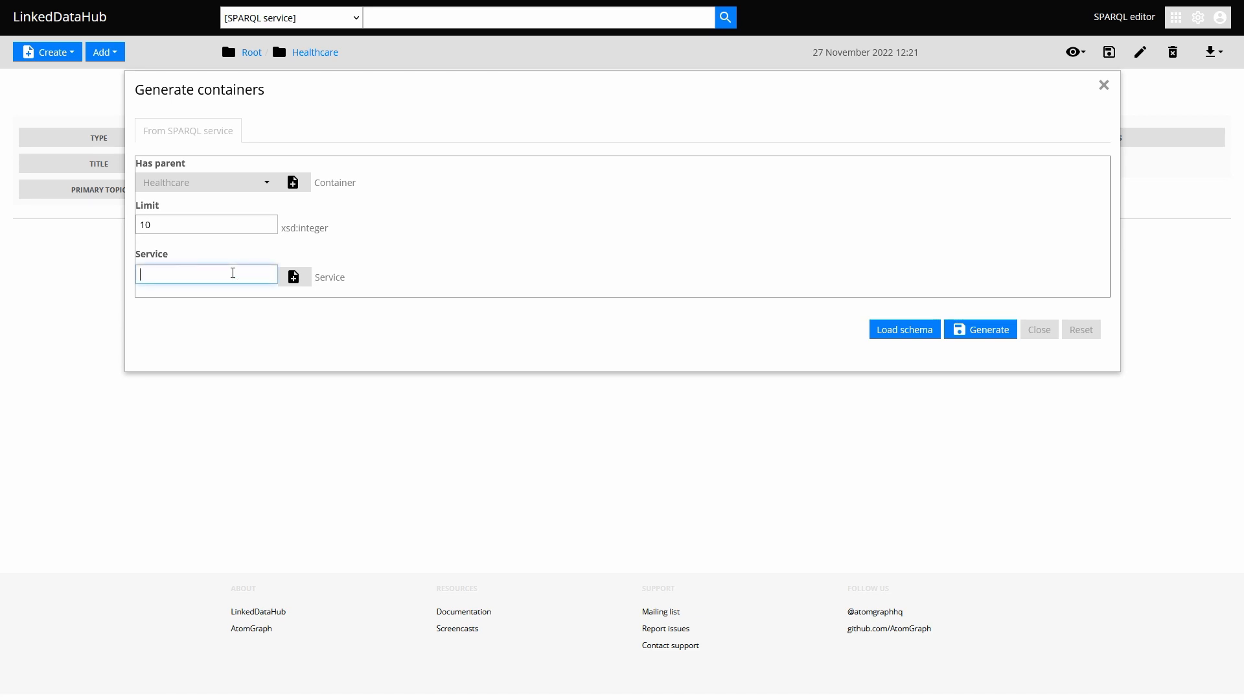
pyautogui.write('healt')
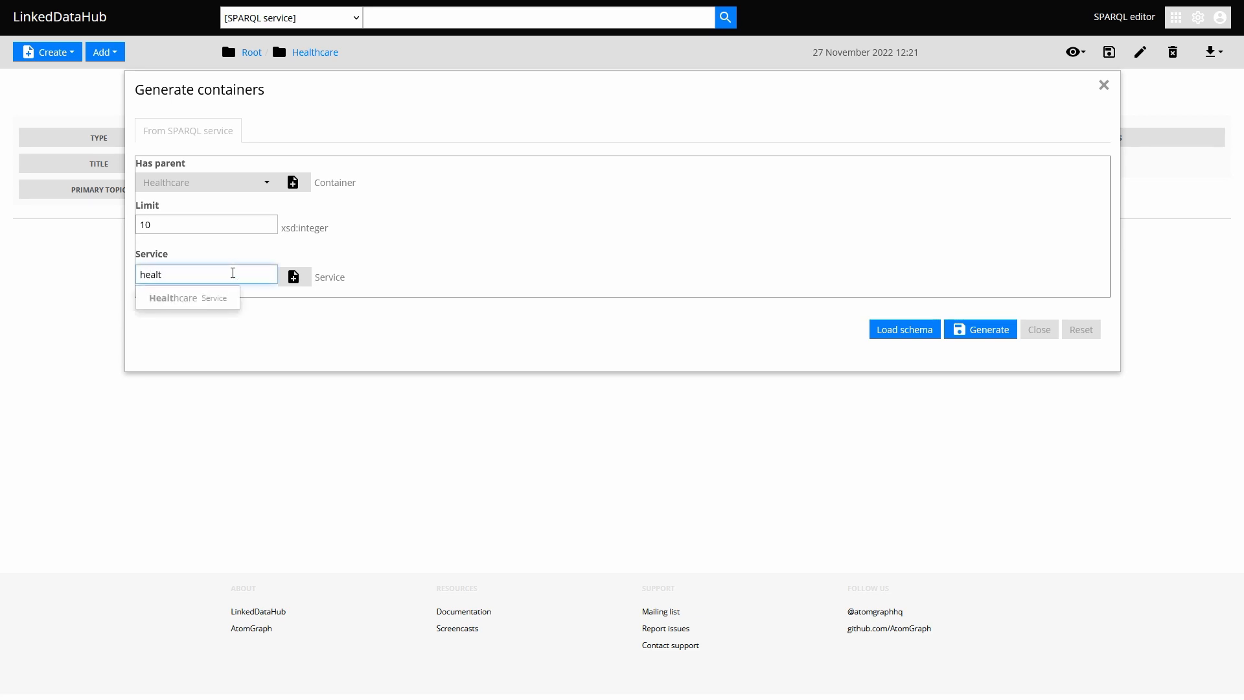
pyautogui.click(193, 300)
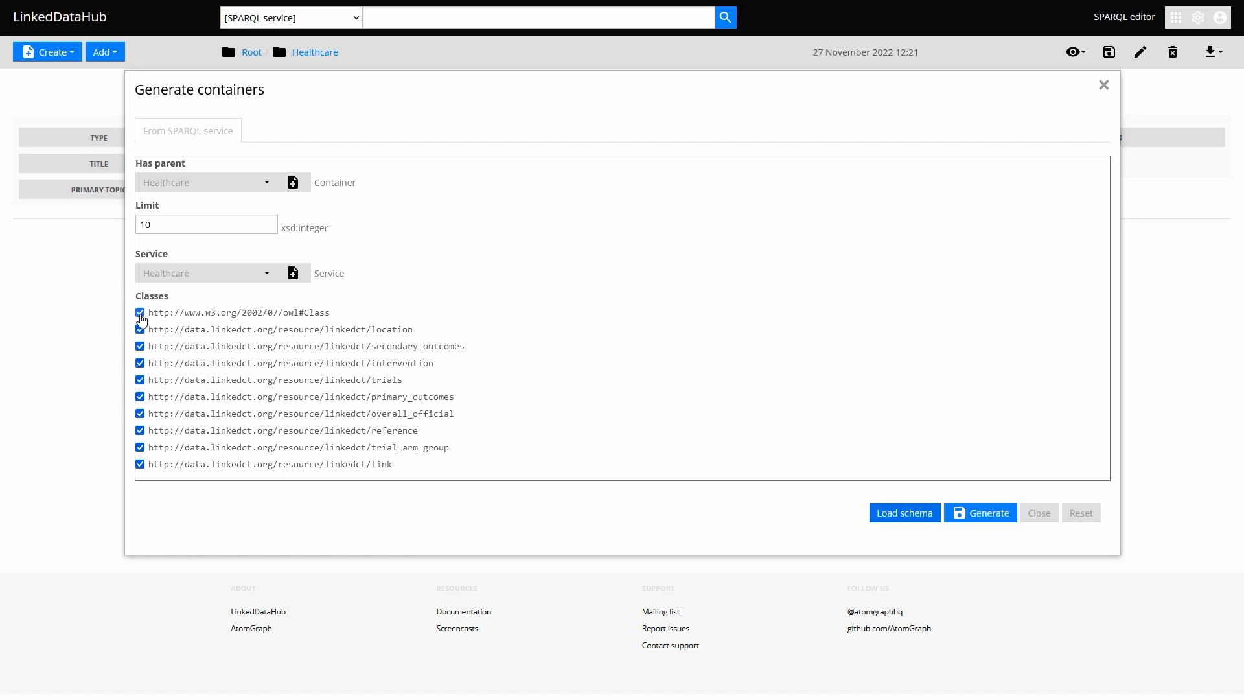
pyautogui.click(140, 313)
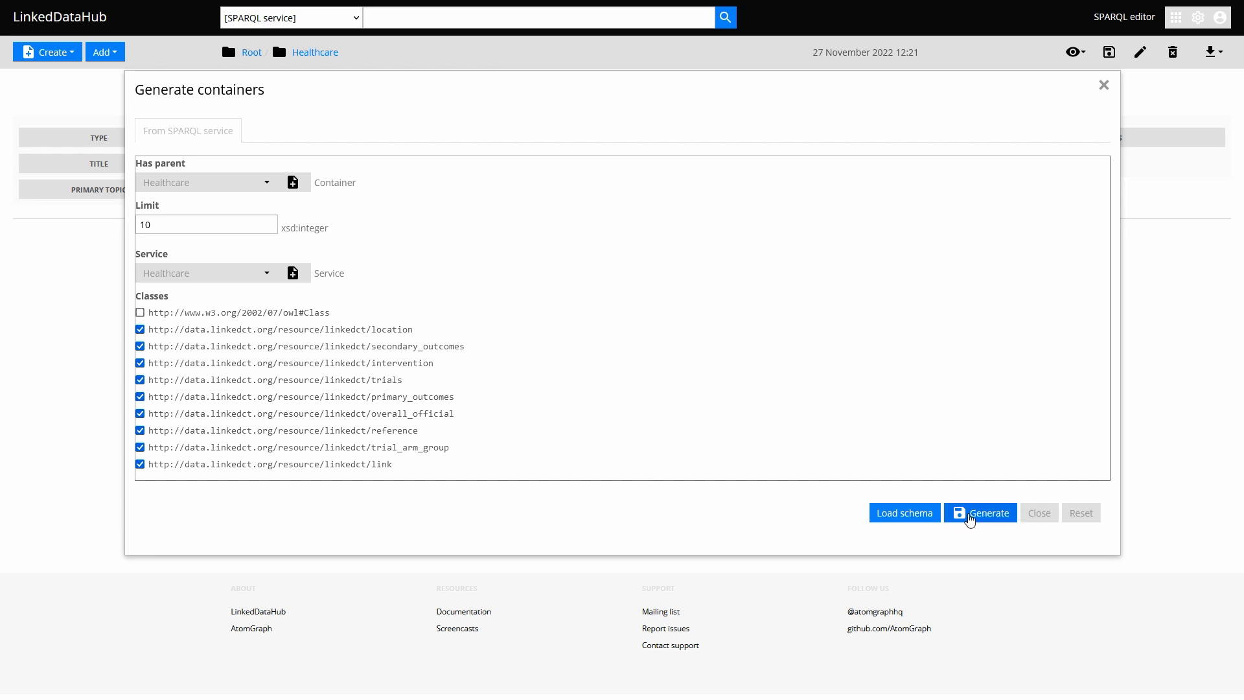
pyautogui.click(970, 518)
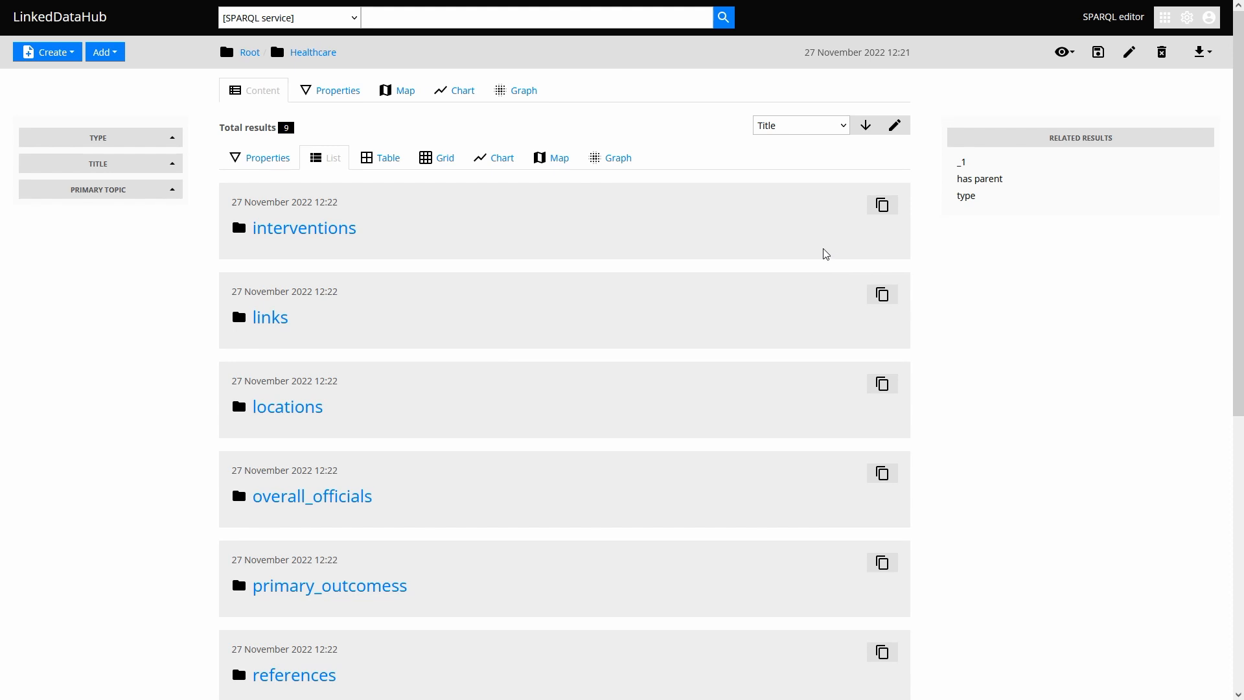
# - Review the list of generated containers and open the trialss container
pyautogui.scroll(-4, 792, 264)
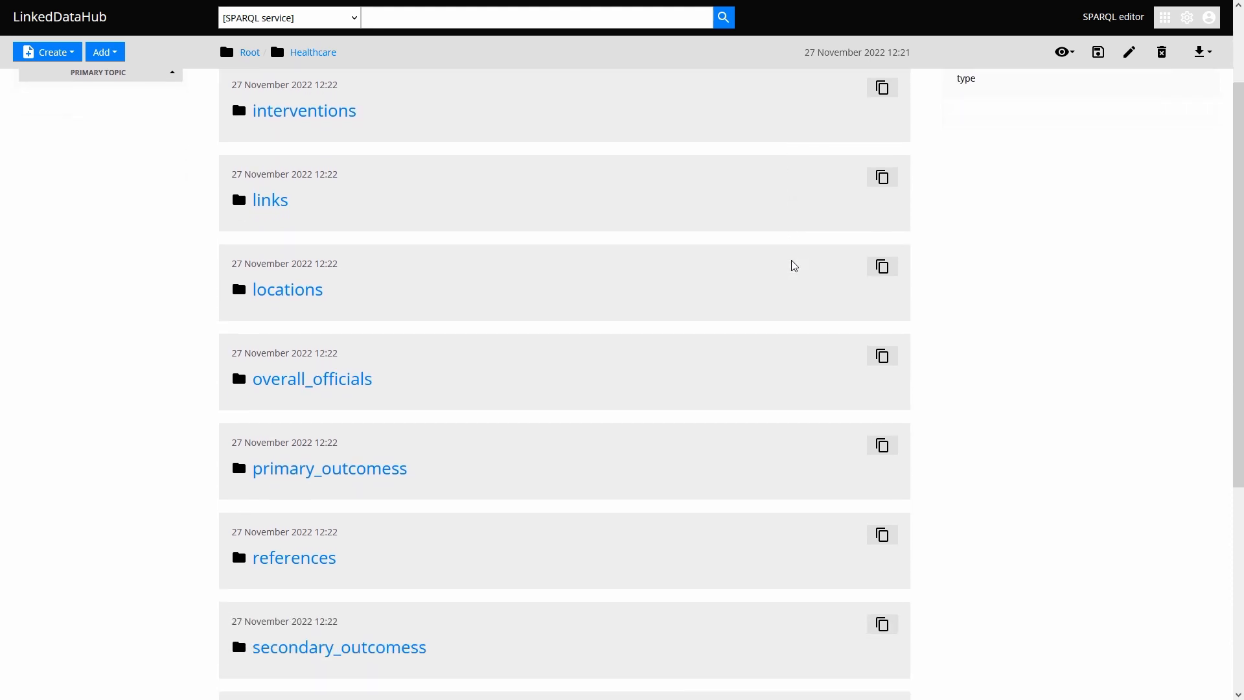
pyautogui.scroll(-3, 795, 266)
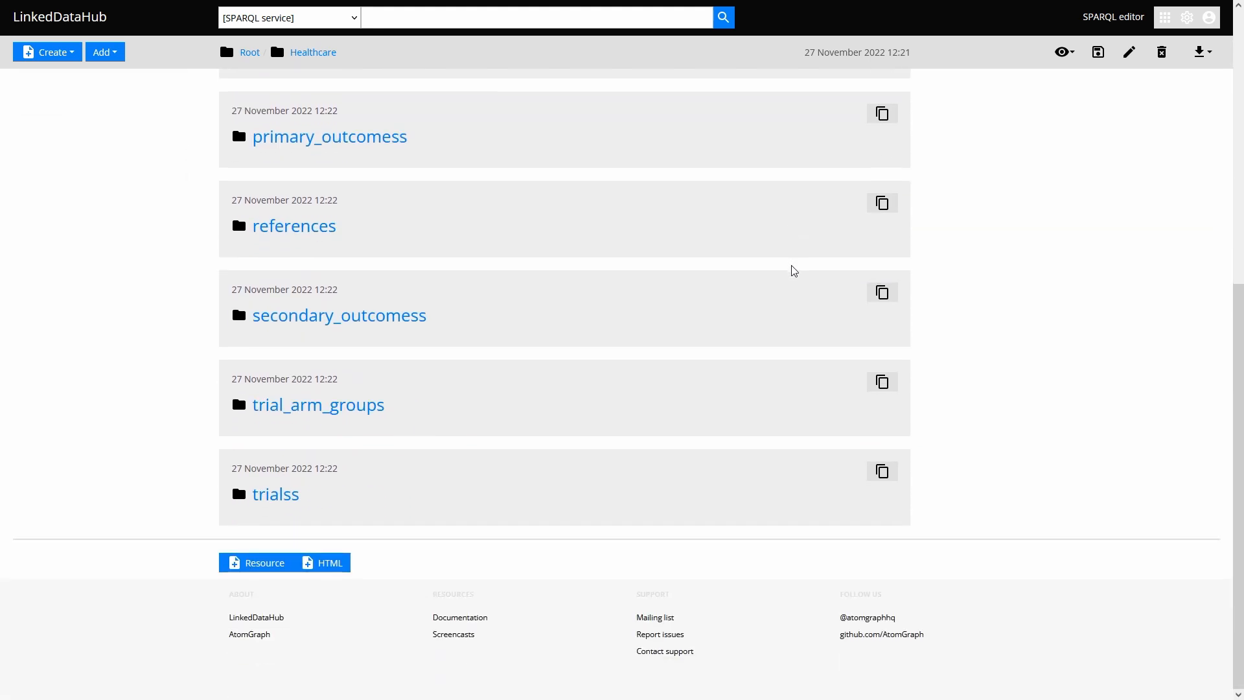
pyautogui.scroll(7, 792, 271)
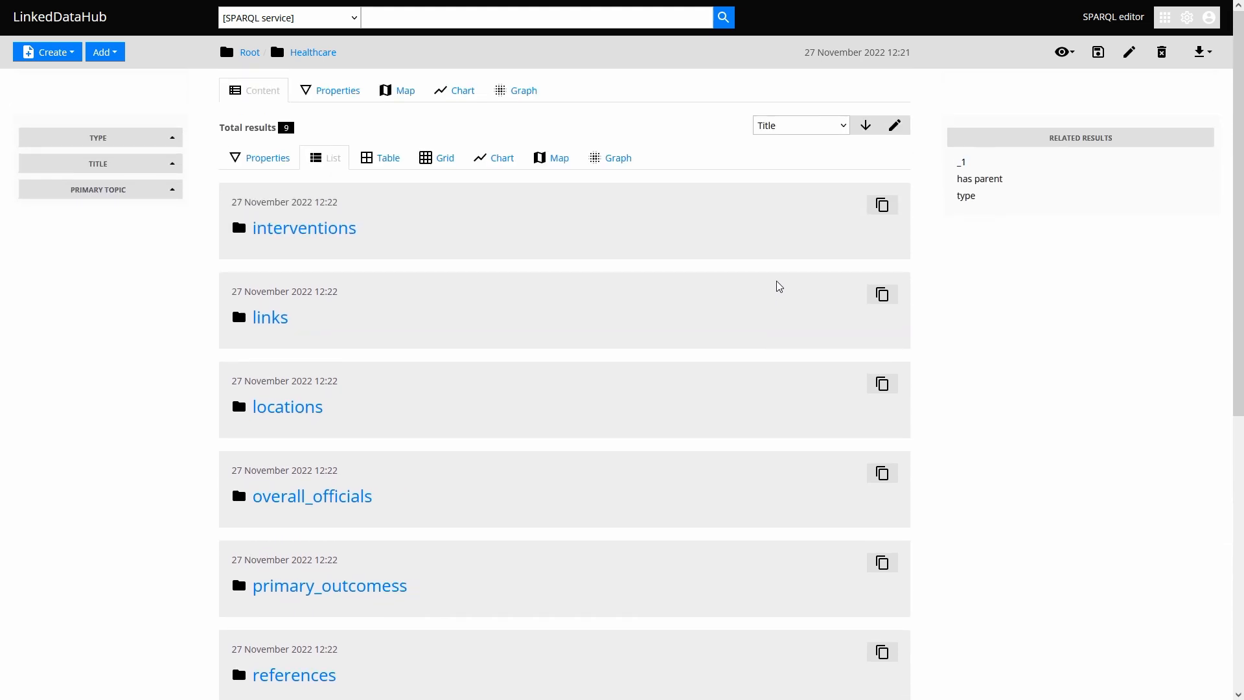
pyautogui.scroll(-7, 764, 278)
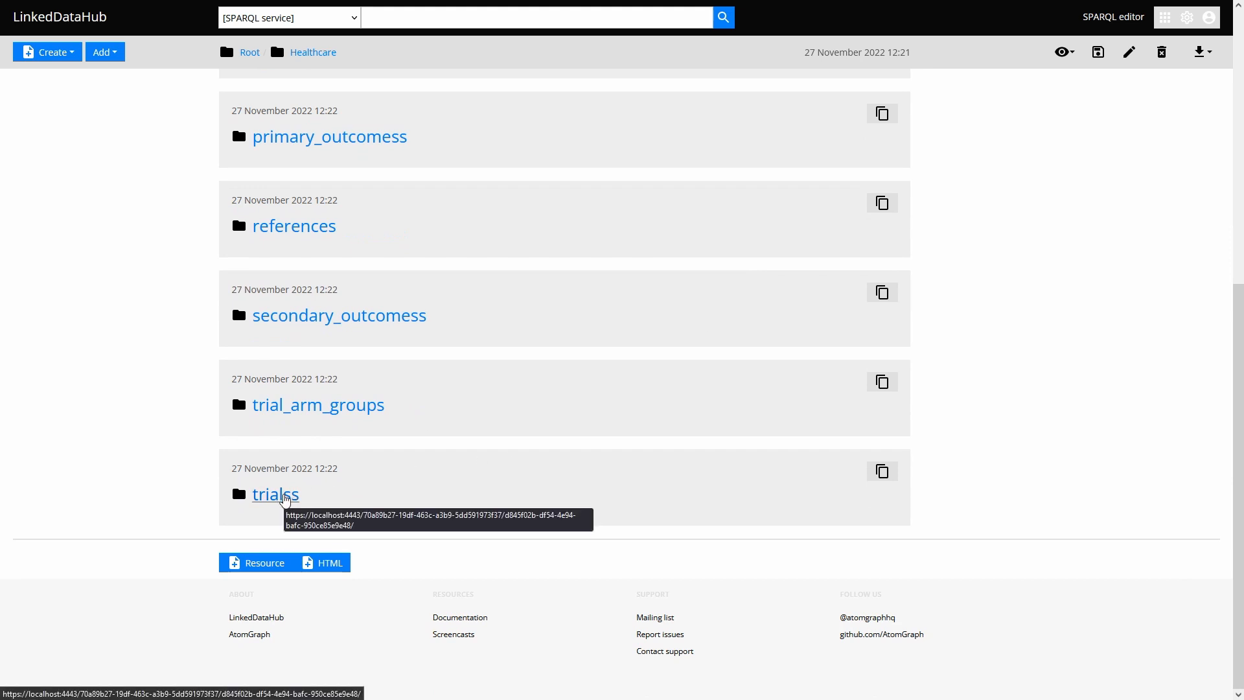
pyautogui.click(277, 496)
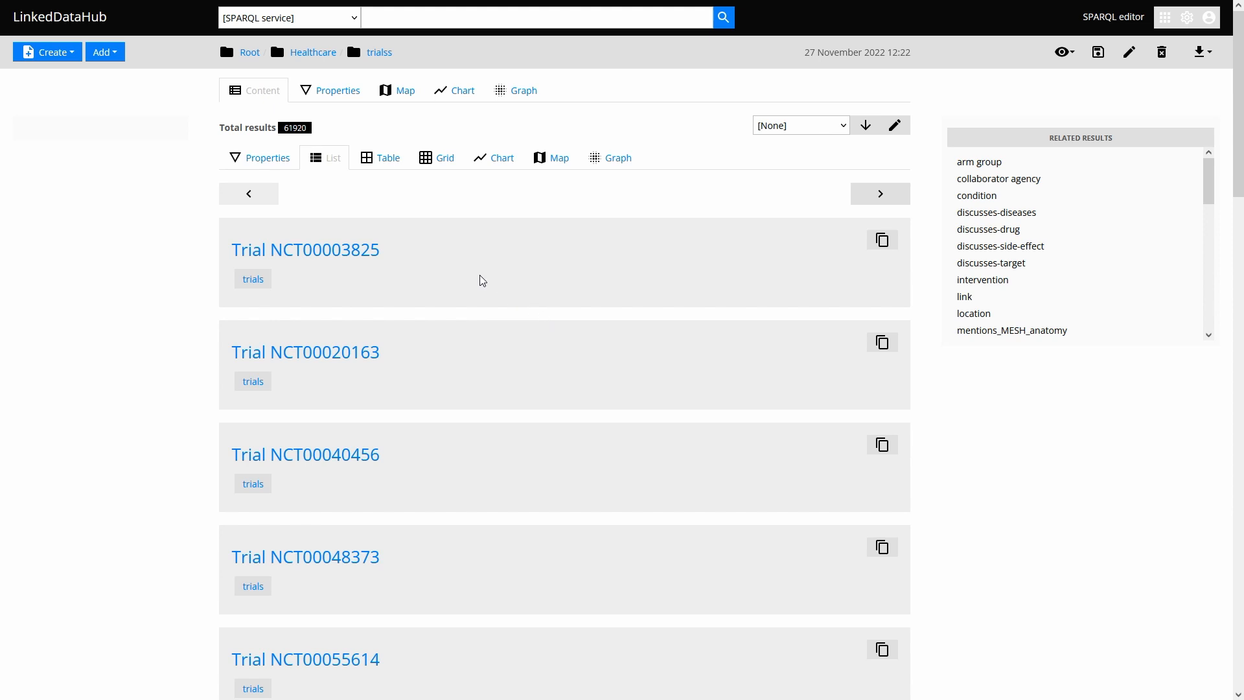
# - View the trials as a grid, return to the list layout and go to the next page of results
pyautogui.click(436, 157)
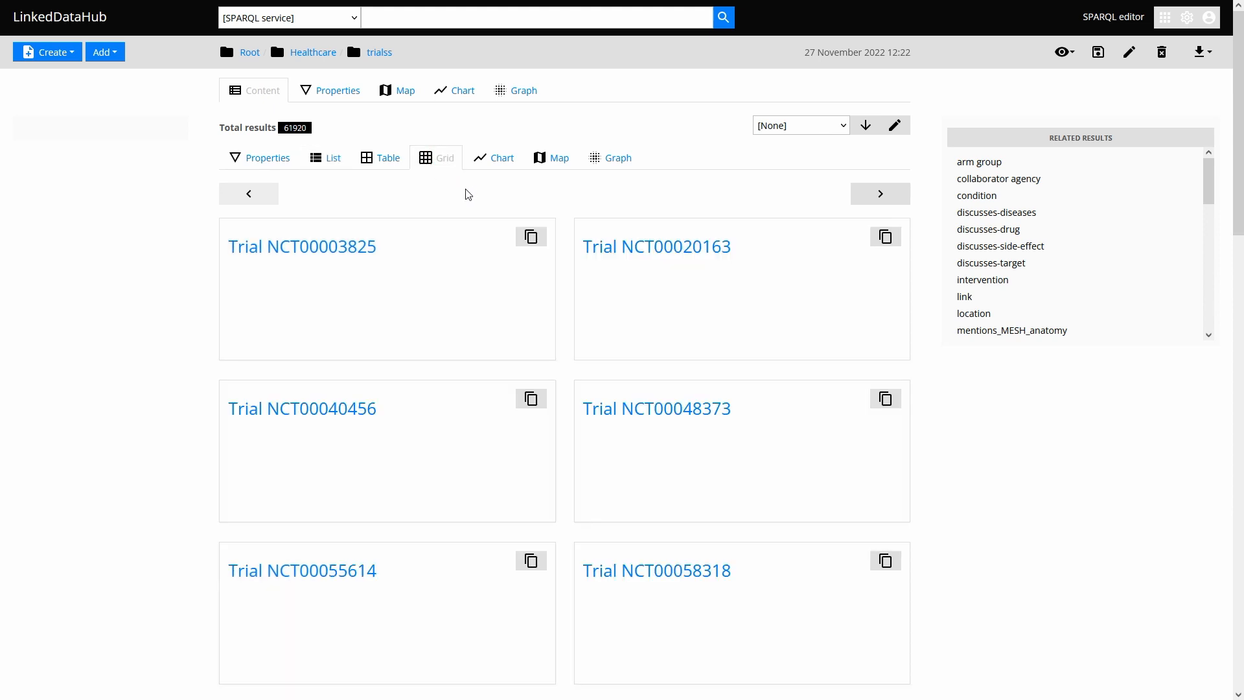
pyautogui.click(332, 163)
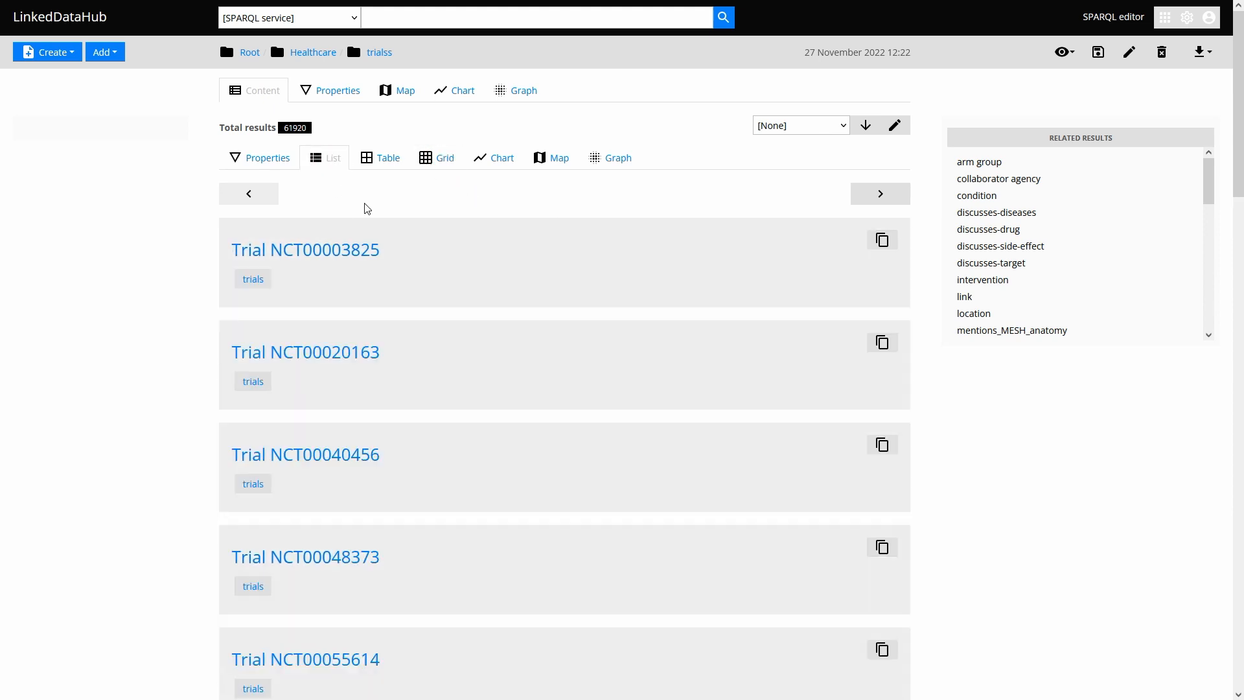
pyautogui.click(882, 201)
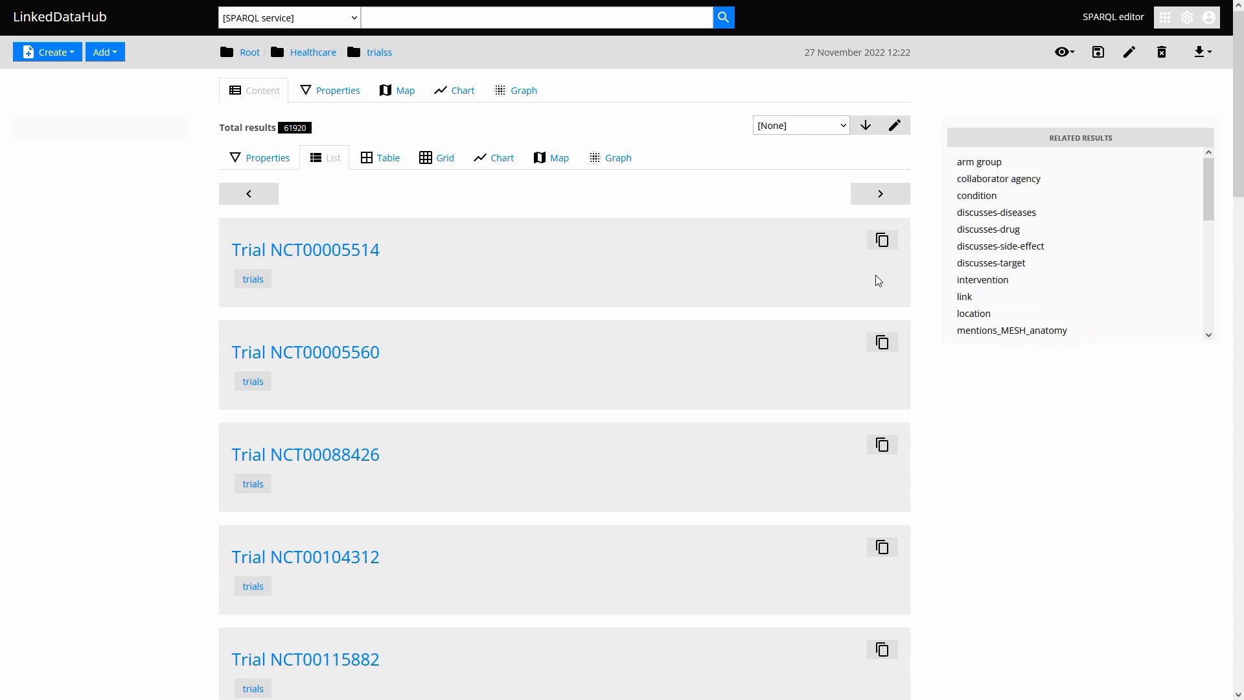
# - Open the related results of the trials for mentions_MESH_diseases
pyautogui.moveTo(1208, 167); pyautogui.dragTo(1209, 200)
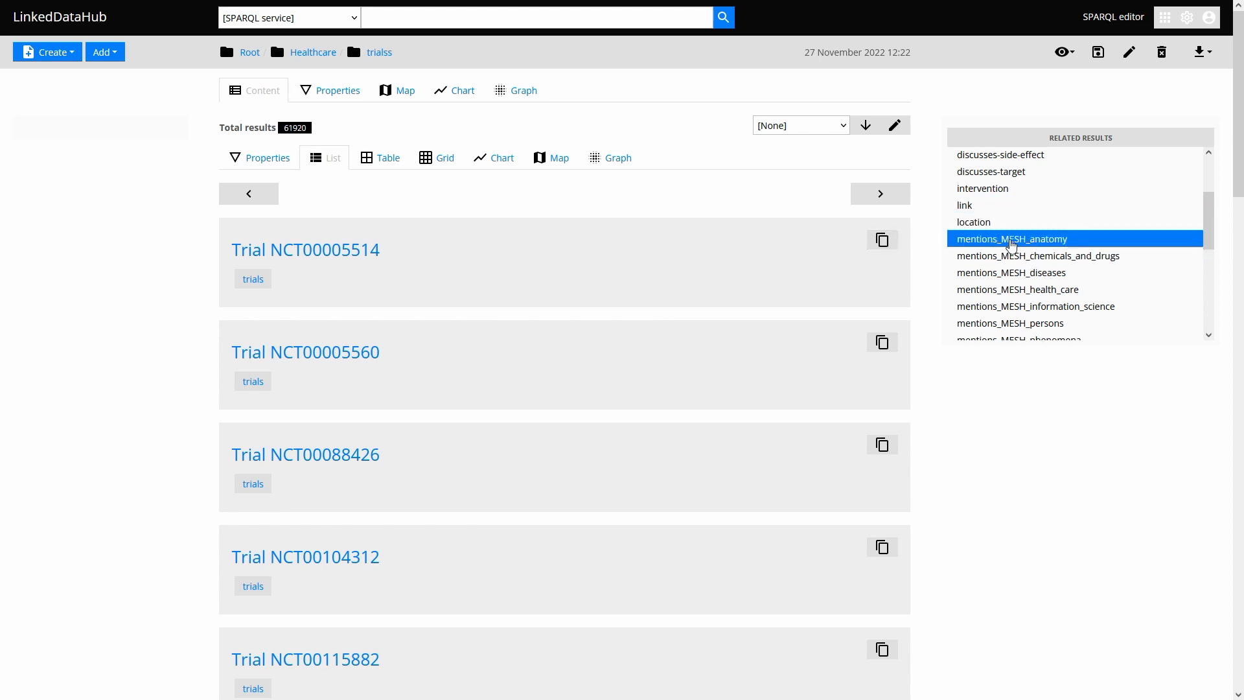
pyautogui.moveTo(1210, 208); pyautogui.dragTo(1210, 215)
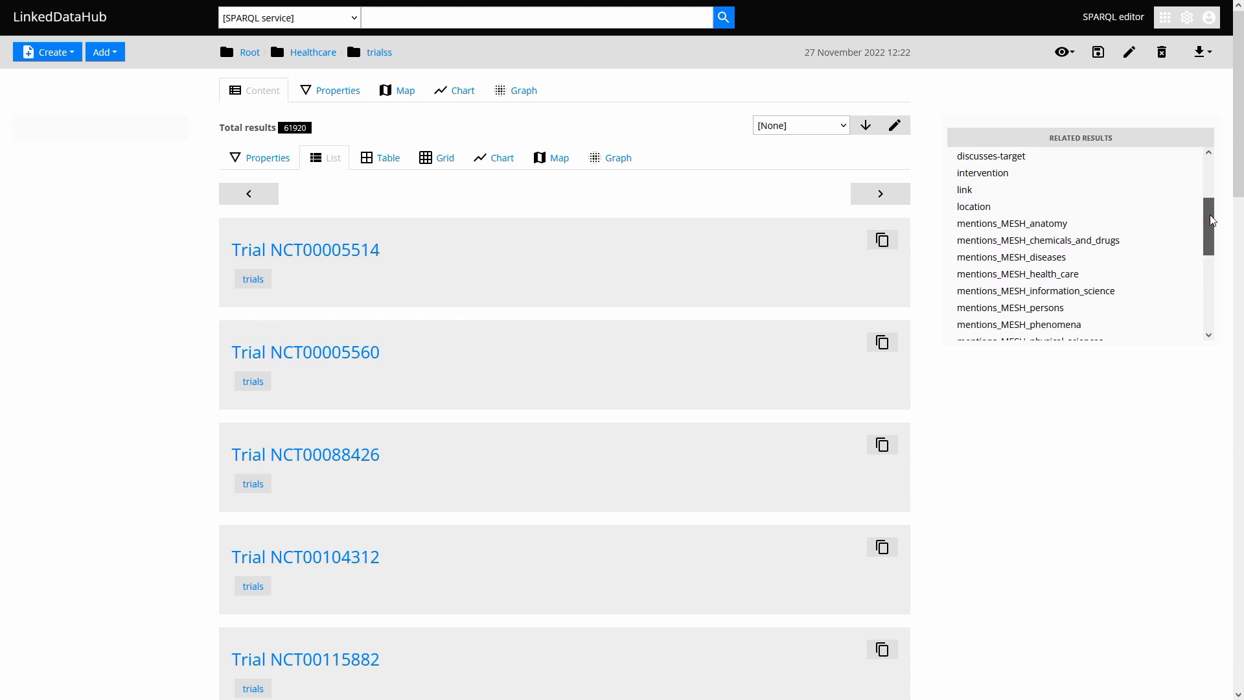
pyautogui.click(990, 263)
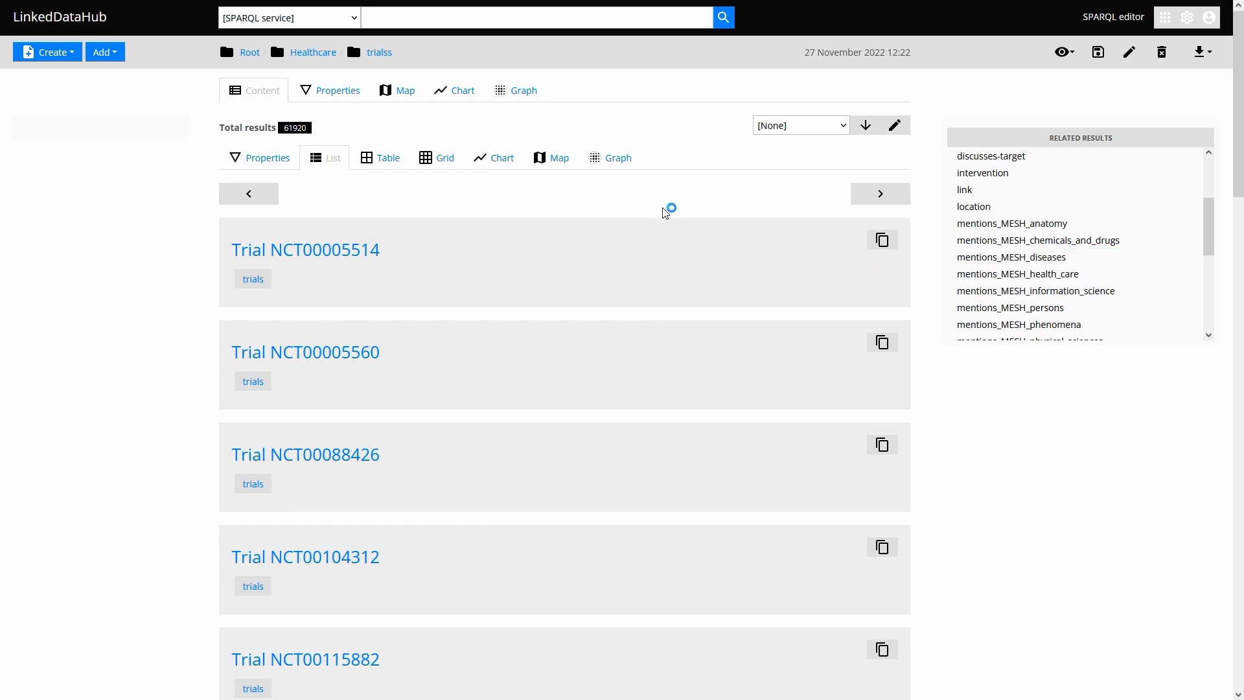